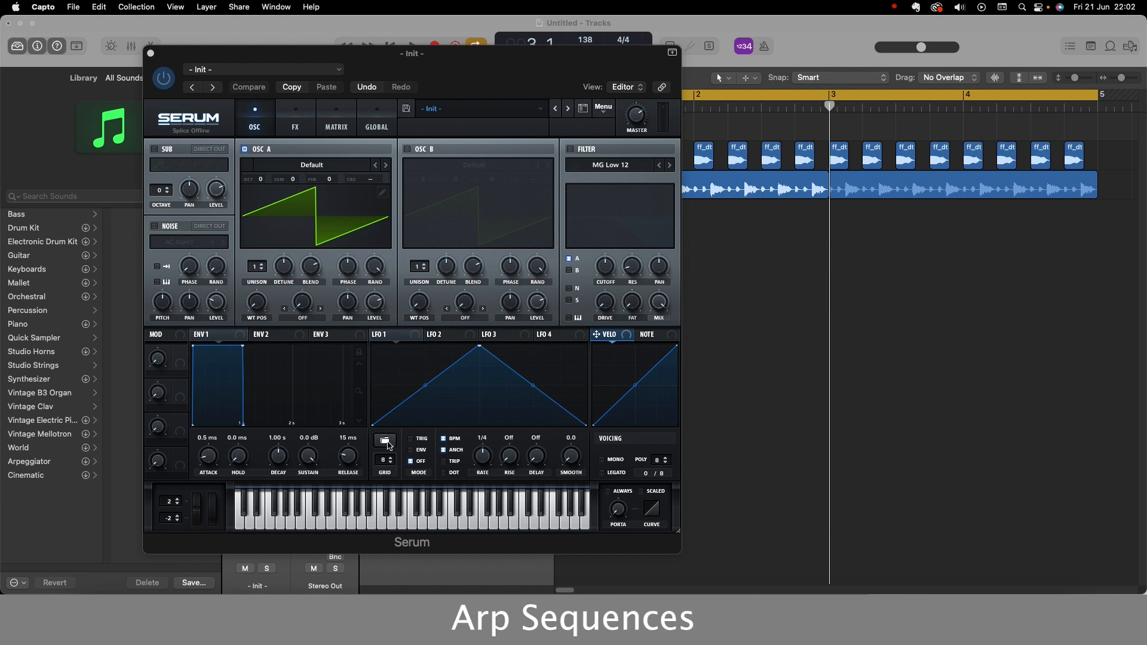
Flatten LFO 1's shape and draw eight descending ramps of varying height across its grid.
click(385, 440)
mouse_move(421, 442)
click(501, 481)
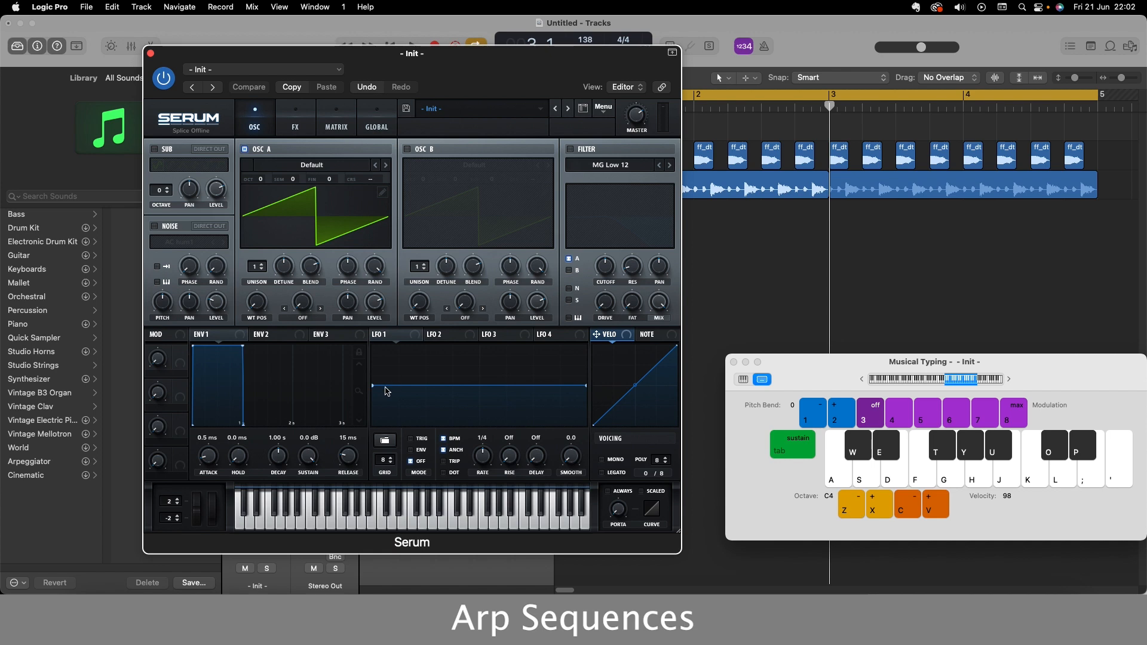
drag(387, 392, 386, 375)
mouse_move(416, 389)
mouse_down()
mouse_move(481, 391)
mouse_move(481, 435)
mouse_move(507, 387)
mouse_move(509, 439)
mouse_move(538, 392)
mouse_move(534, 440)
mouse_move(561, 382)
mouse_move(561, 447)
mouse_up()
drag(587, 385, 589, 433)
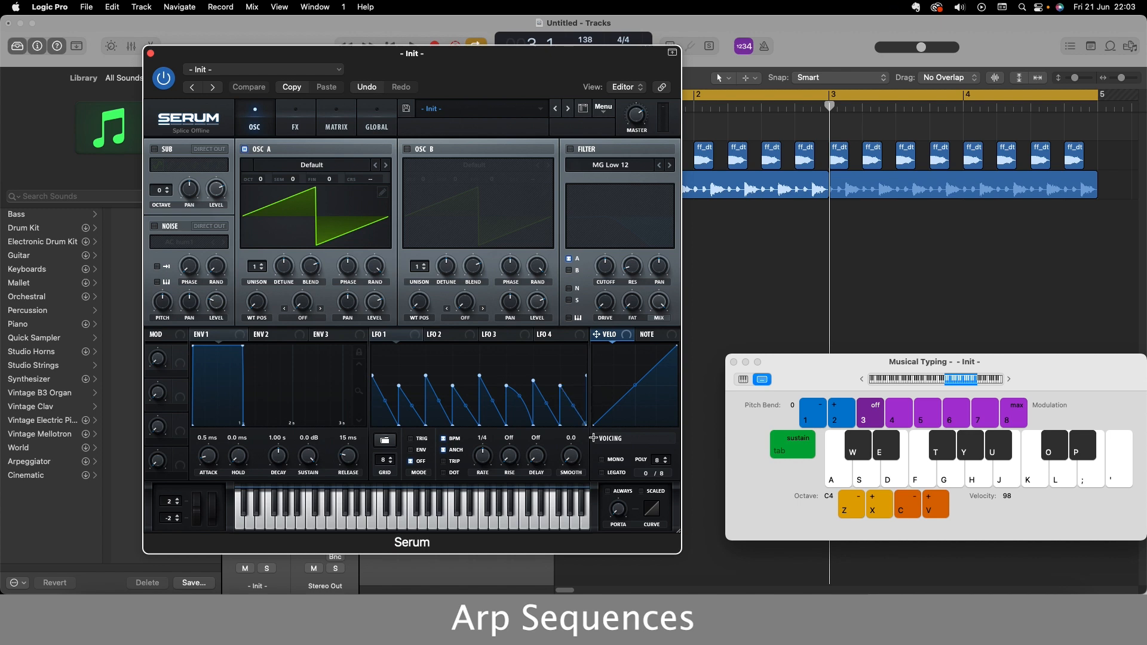
Set LFO 1 to TRIG mode at a 1/2 rate, assign it to oscillator A's level, and play test notes.
drag(483, 460, 481, 467)
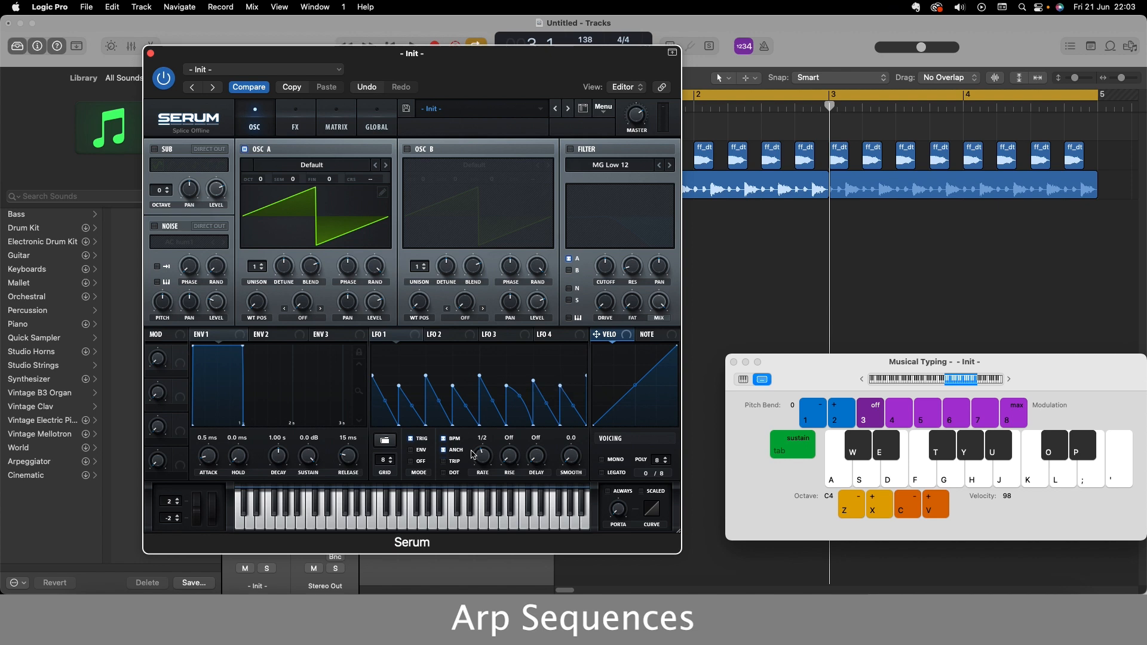
drag(414, 339, 374, 309)
key(h)
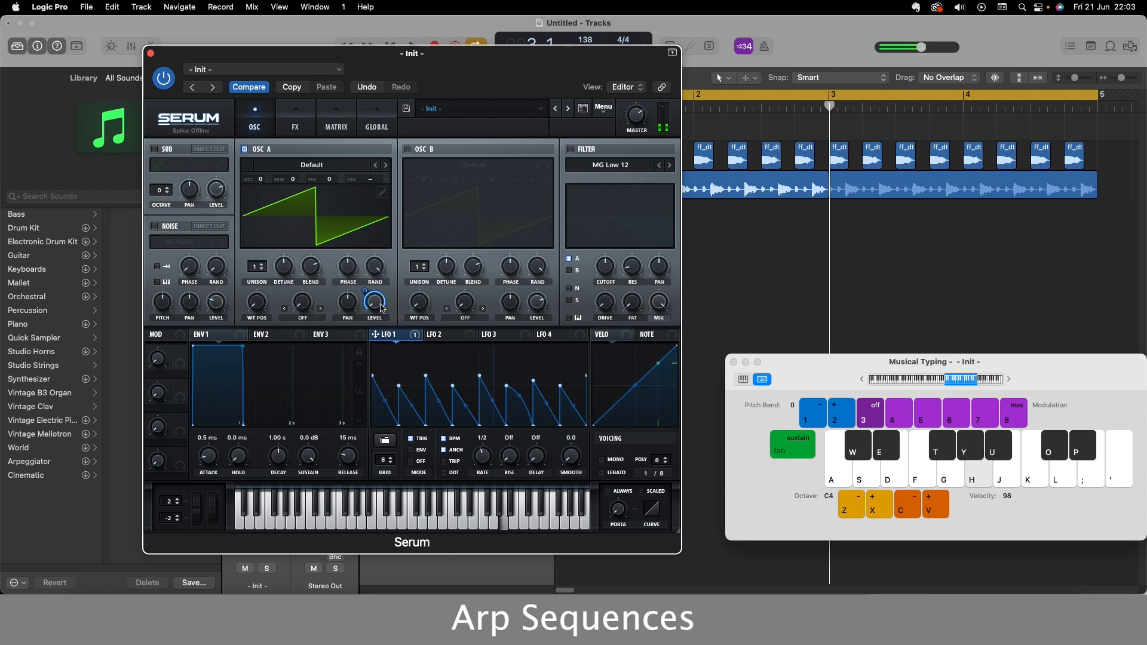
key(f)
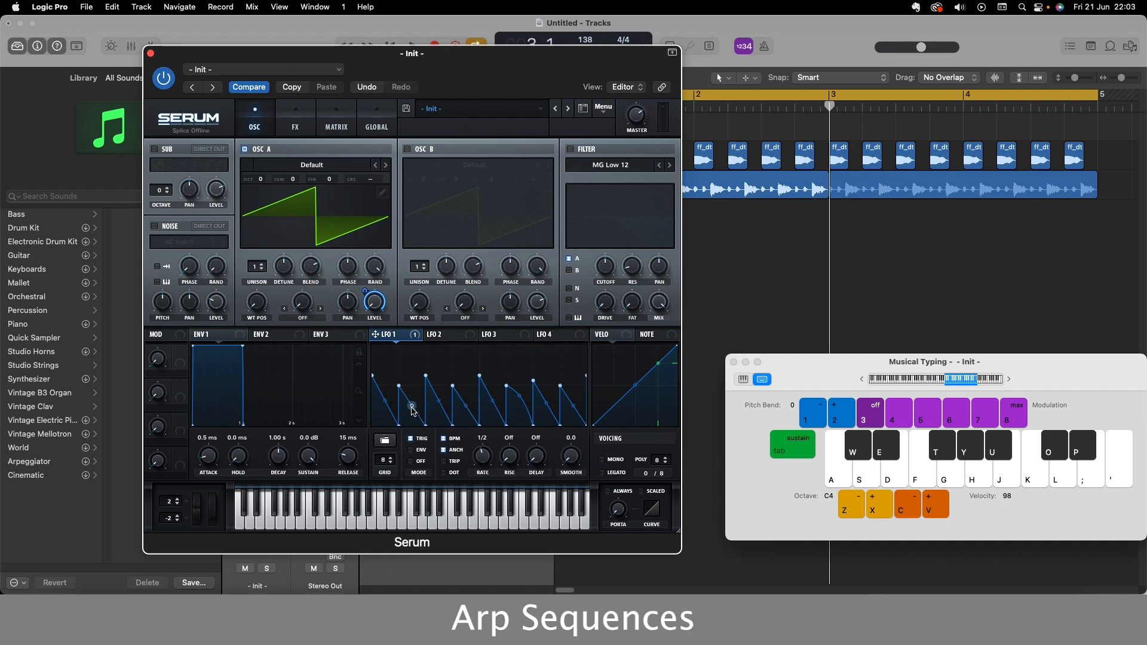
Vary LFO 1's ramps by bulging the second, flattening the fourth and curving the third inward, testing the rhythm with notes.
drag(412, 406, 429, 383)
key(h)
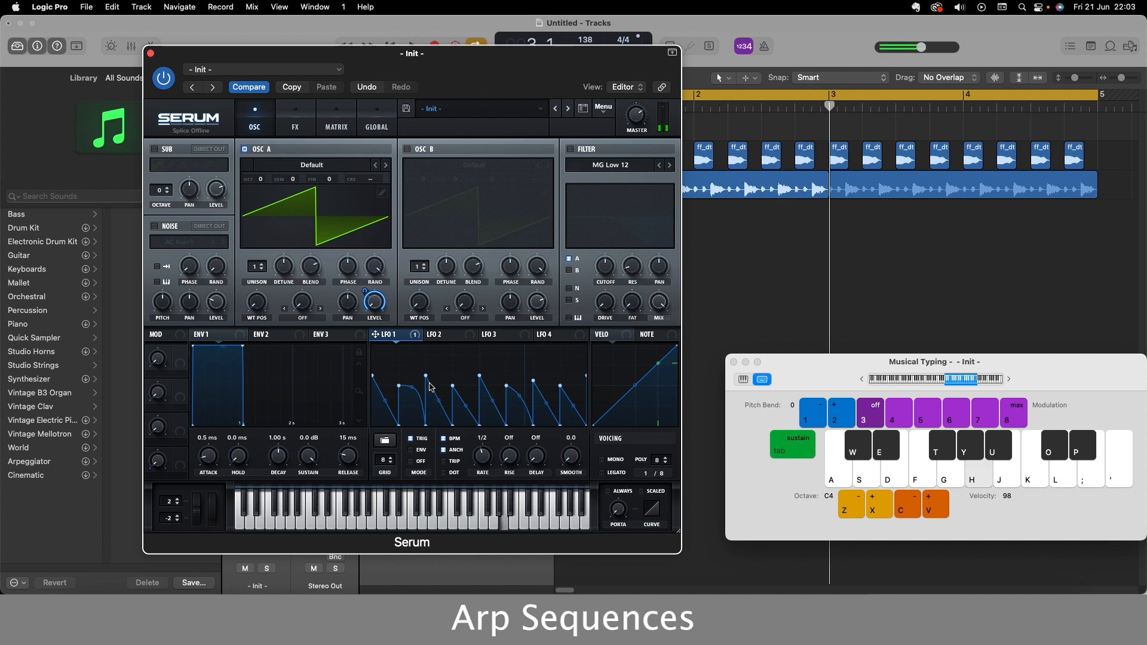
drag(466, 409, 484, 394)
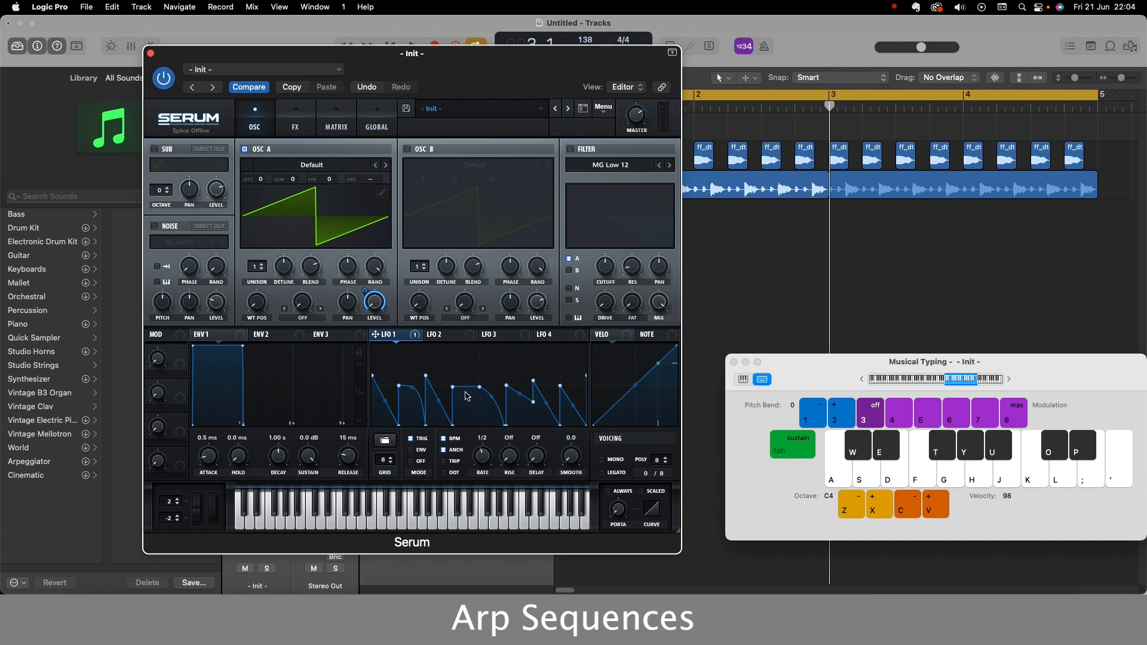
key(g)
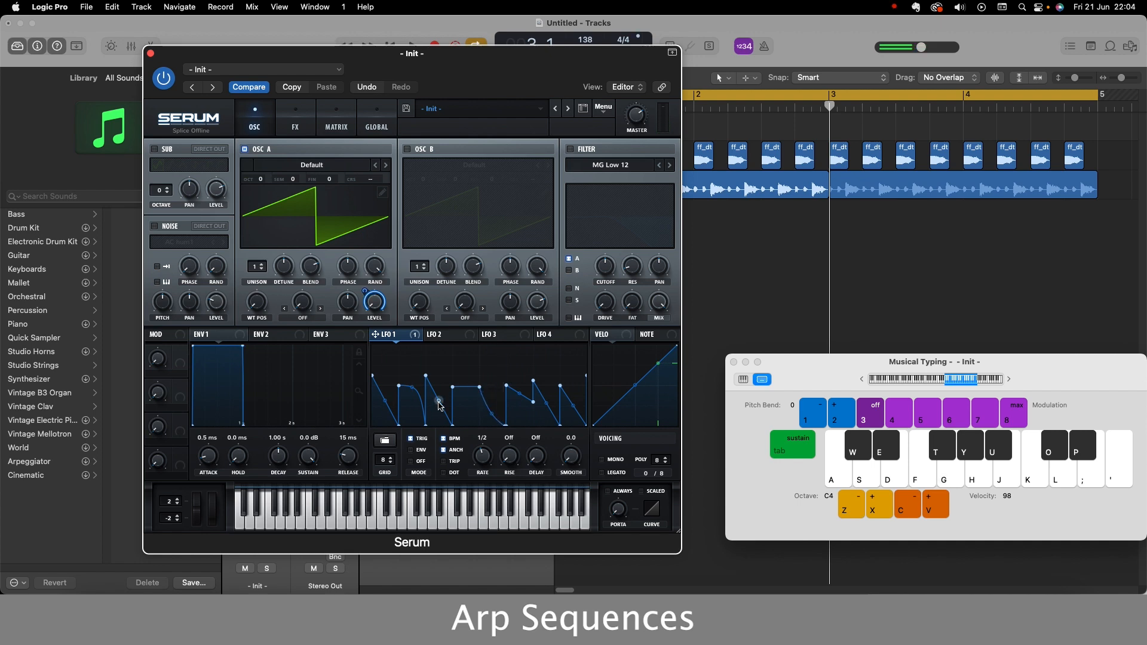
drag(440, 405, 439, 409)
drag(439, 412, 437, 414)
key(g)
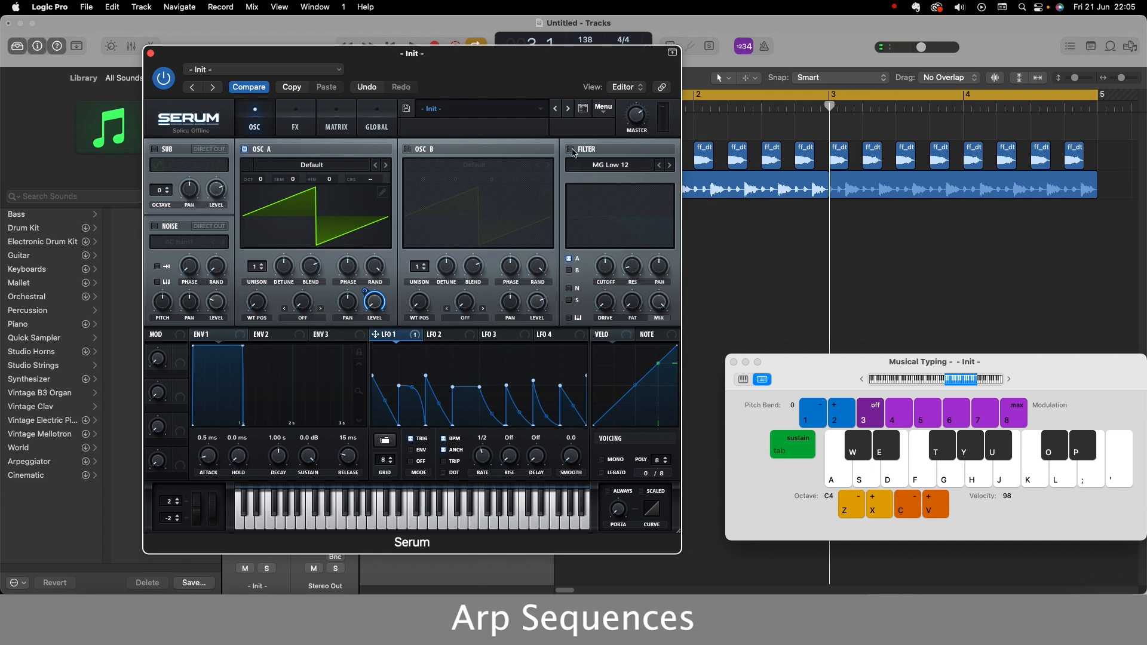
Enable the MG Low 12 filter, shape its cutoff and resonance curve, and raise its drive while playing test notes.
click(571, 150)
drag(632, 238, 644, 209)
key(g)
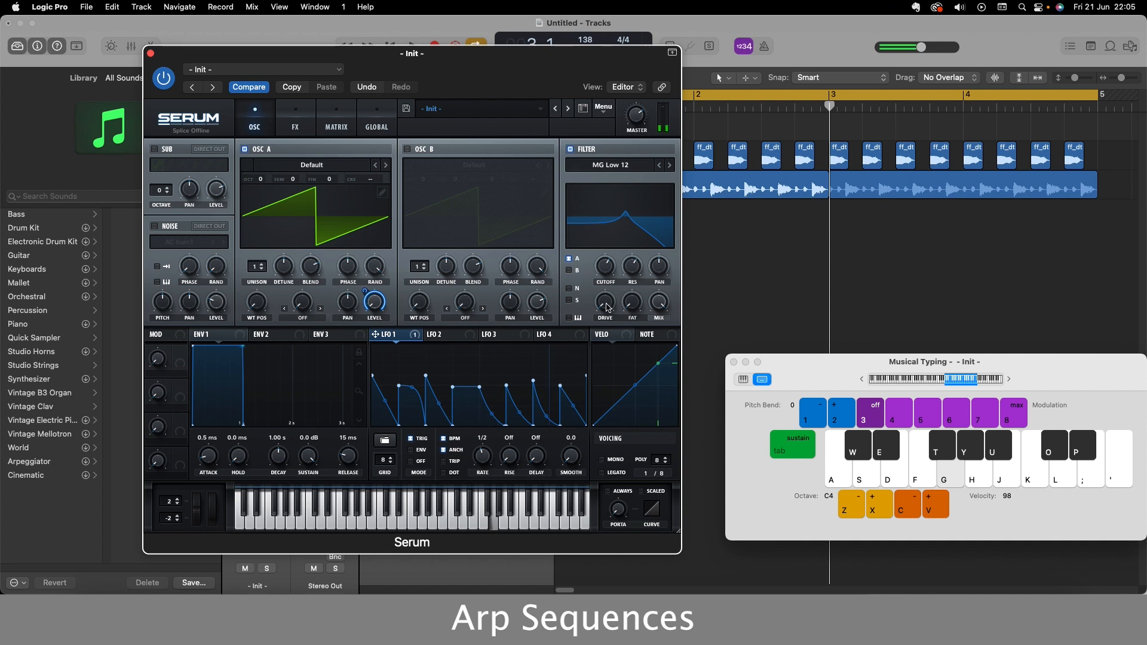
drag(604, 304, 608, 284)
key(g)
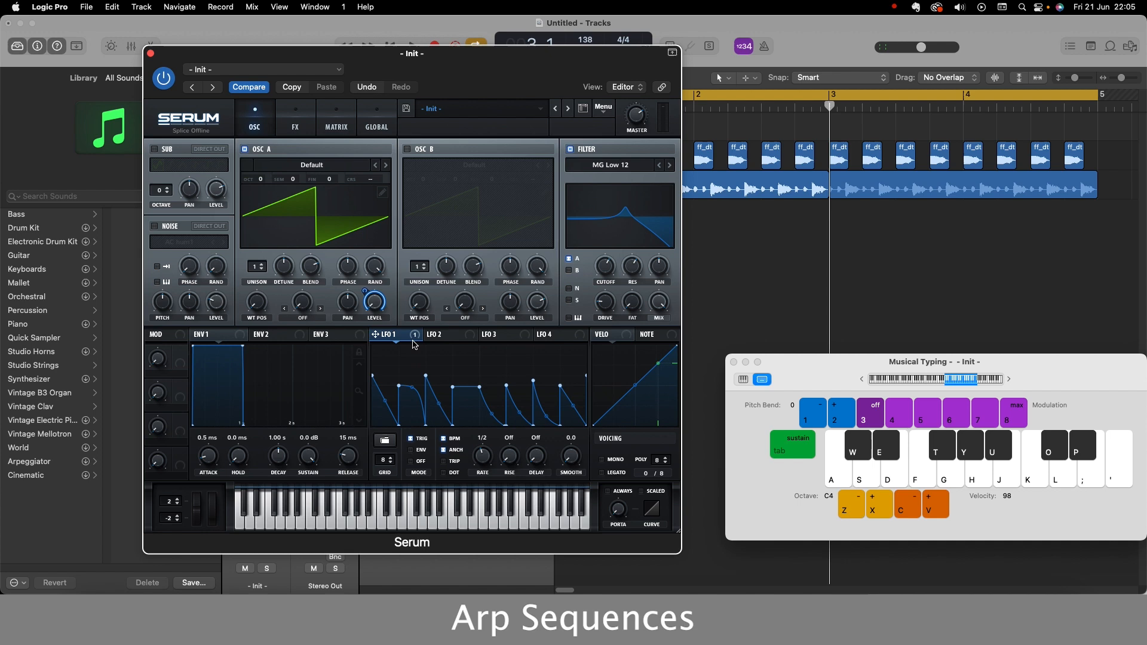
Assign LFO 1 to the filter cutoff and set oscillator A's octave to -2.
drag(416, 341, 607, 269)
key(g)
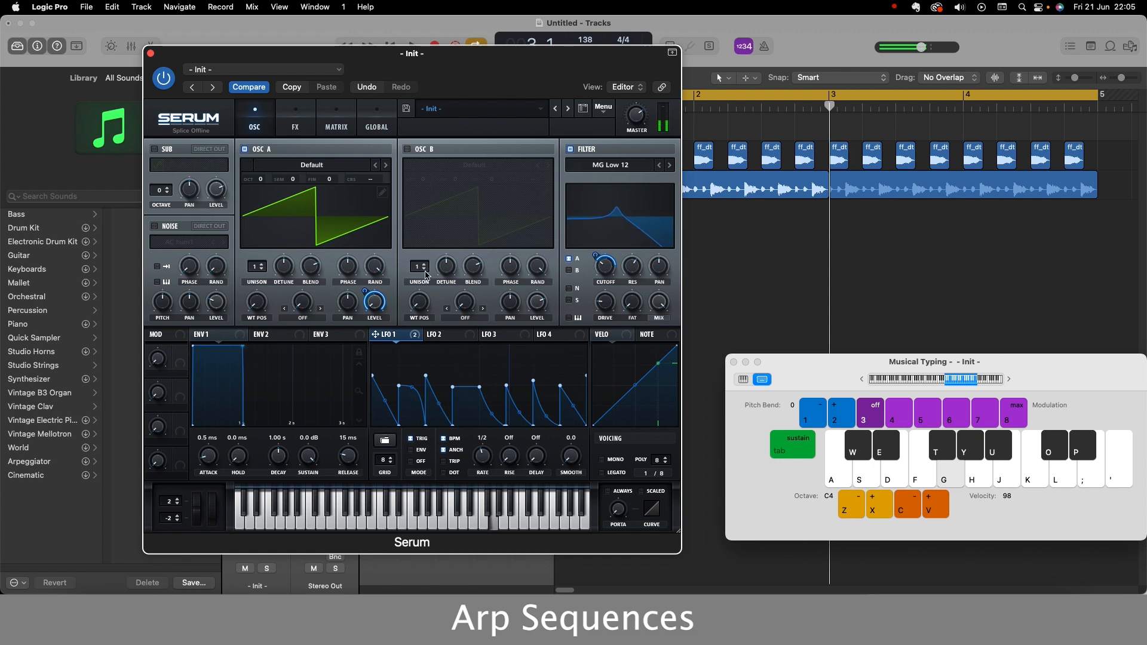
drag(261, 189, 261, 198)
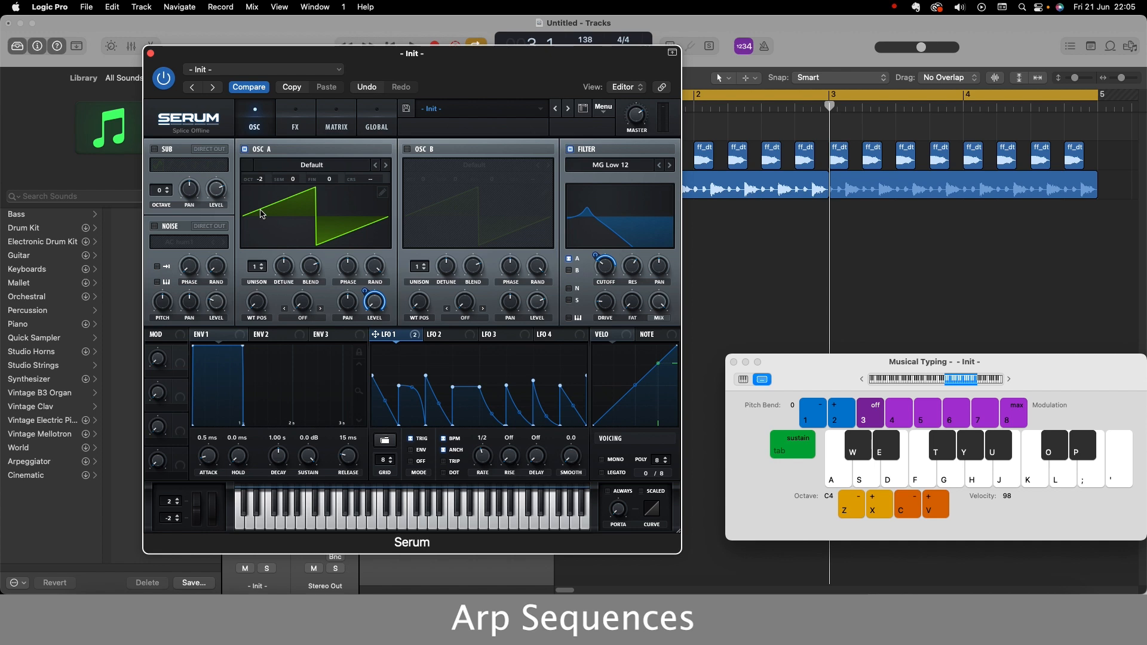
key(g)
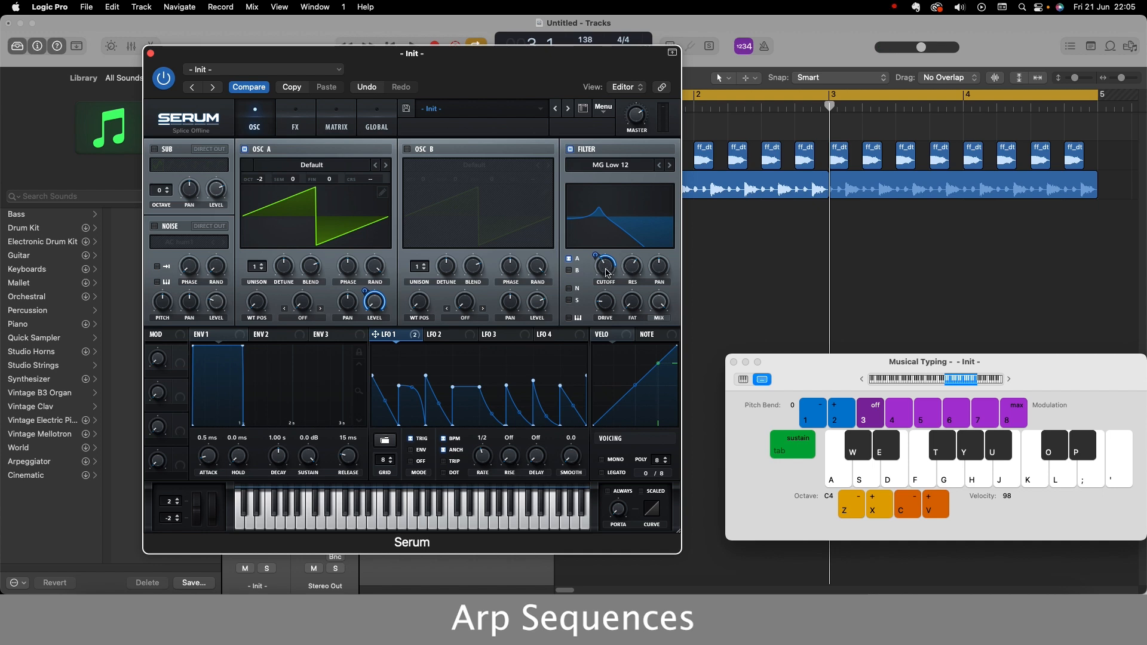
Try the filter's key tracking with test notes and switch it back off.
key(g)
key(g)
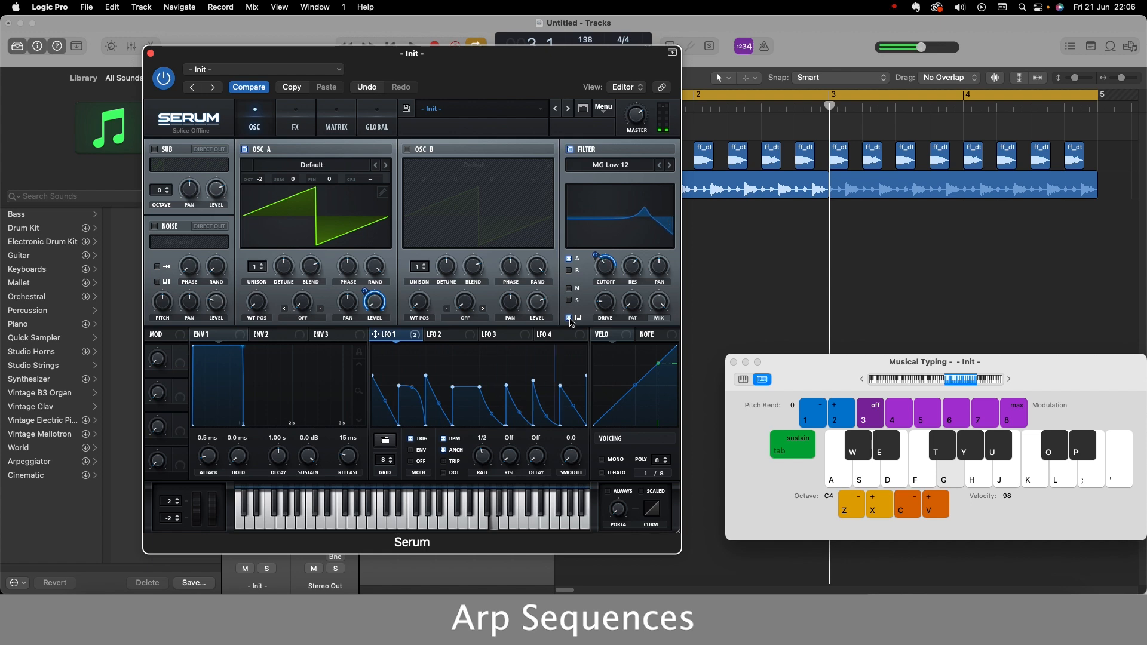
click(570, 320)
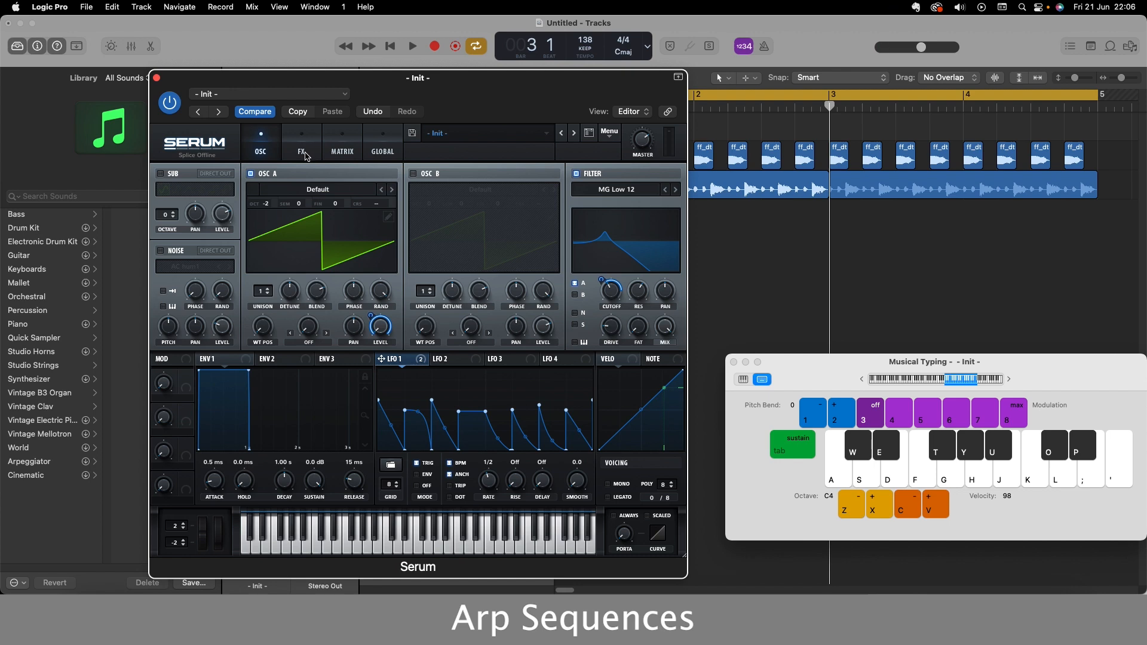
Enable the Tube distortion effect, play a test note, and return to the oscillator view.
click(302, 152)
click(166, 194)
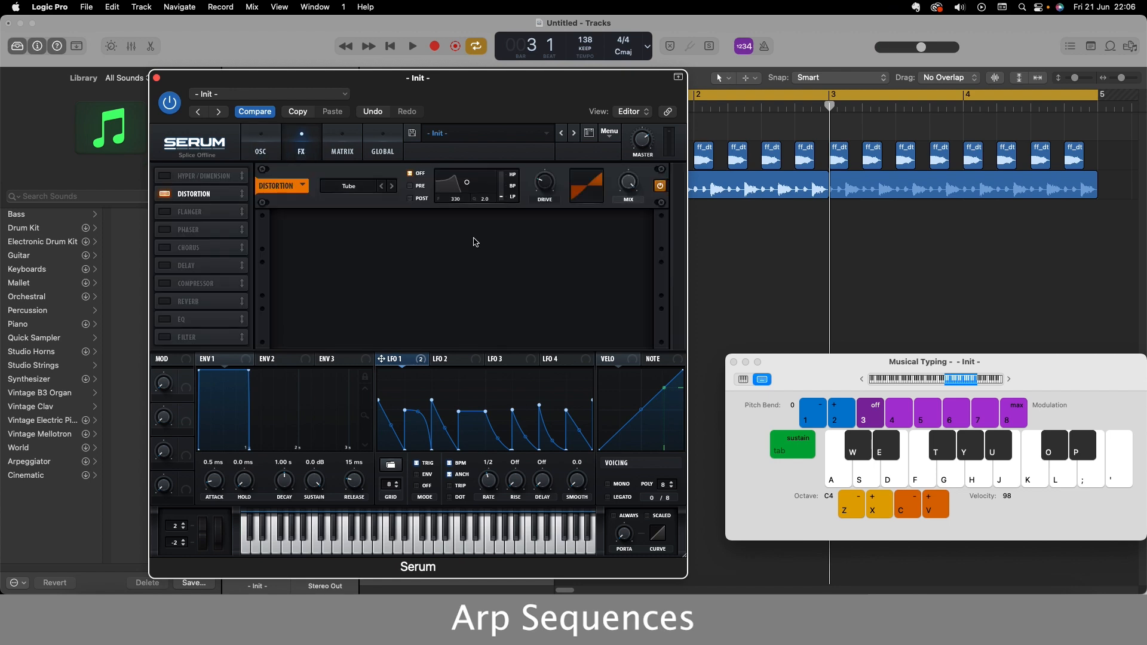
key(g)
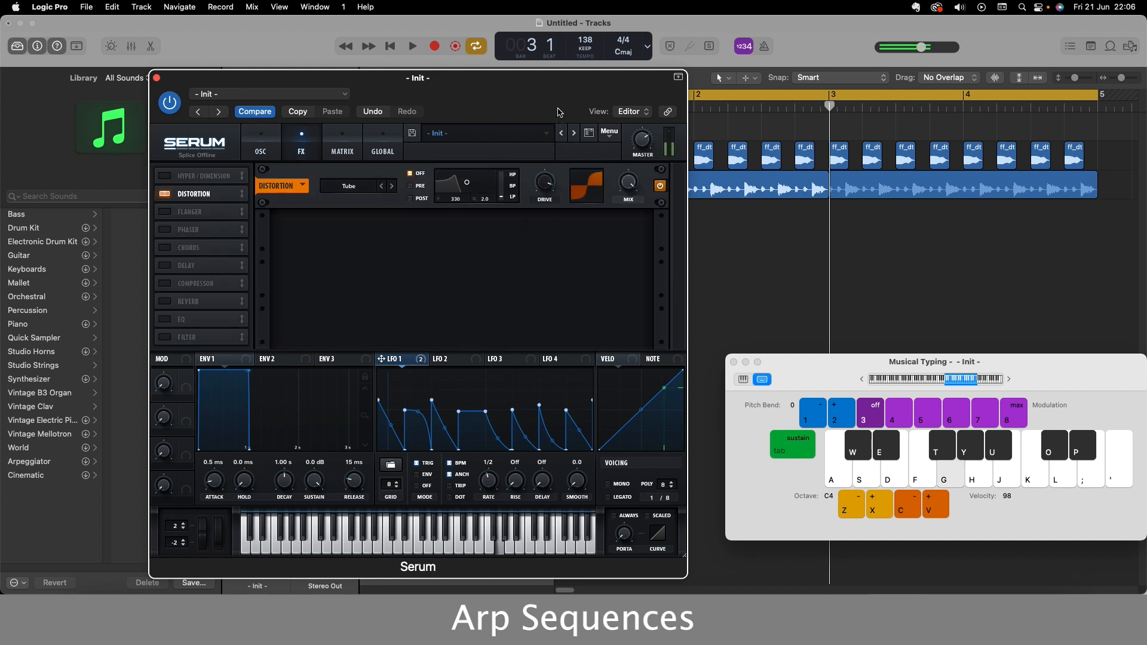
click(263, 148)
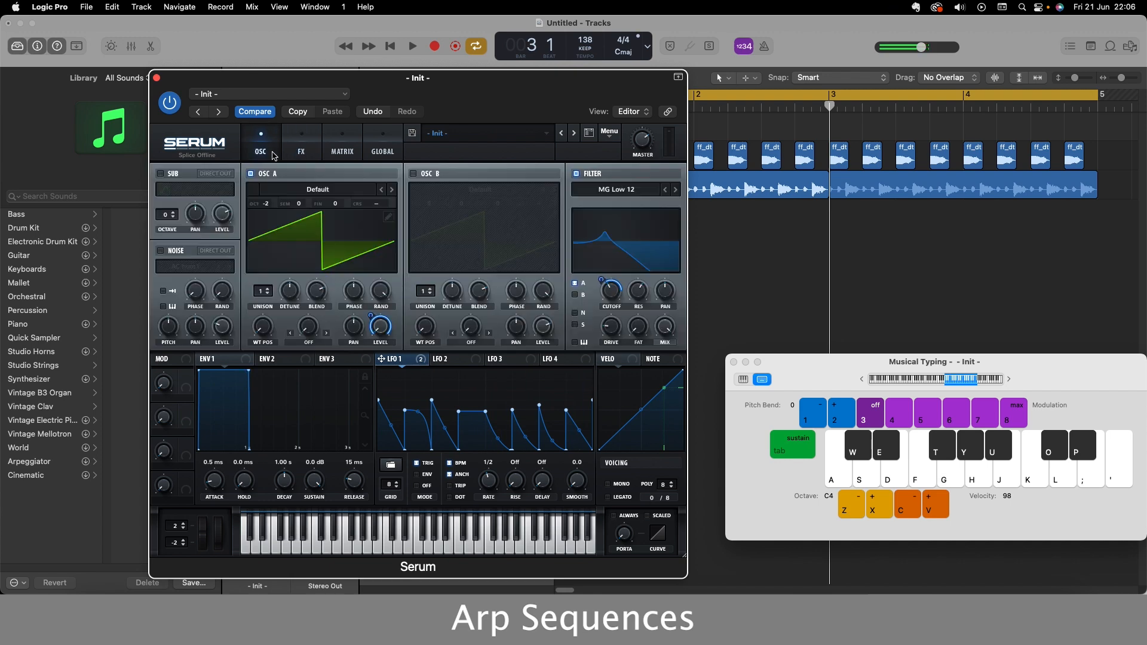
Audition the loop briefly, and switch the voicing to Mono with Legato and Always portamento enabled.
drag(368, 104, 392, 128)
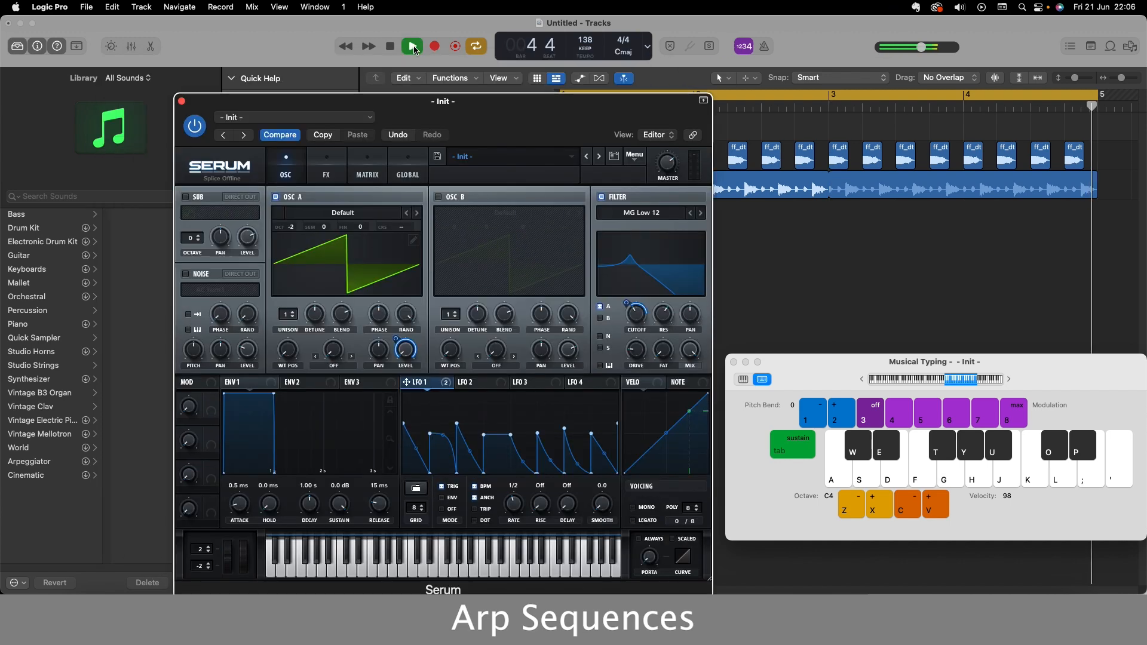
click(413, 47)
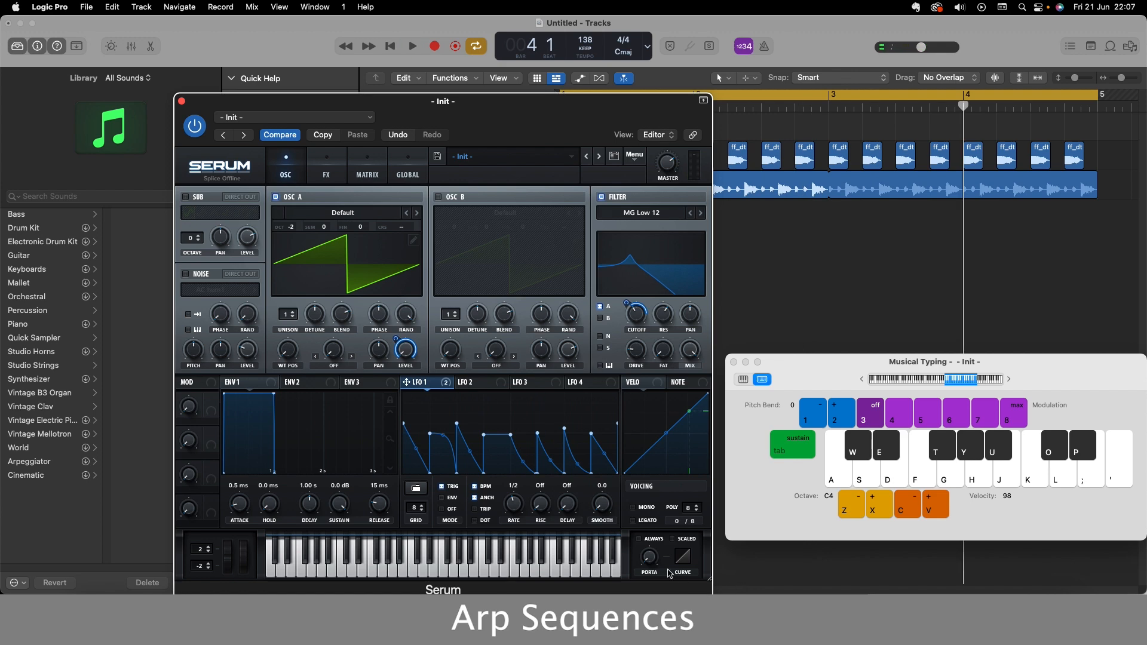
click(634, 508)
click(633, 520)
click(638, 540)
drag(496, 101, 456, 72)
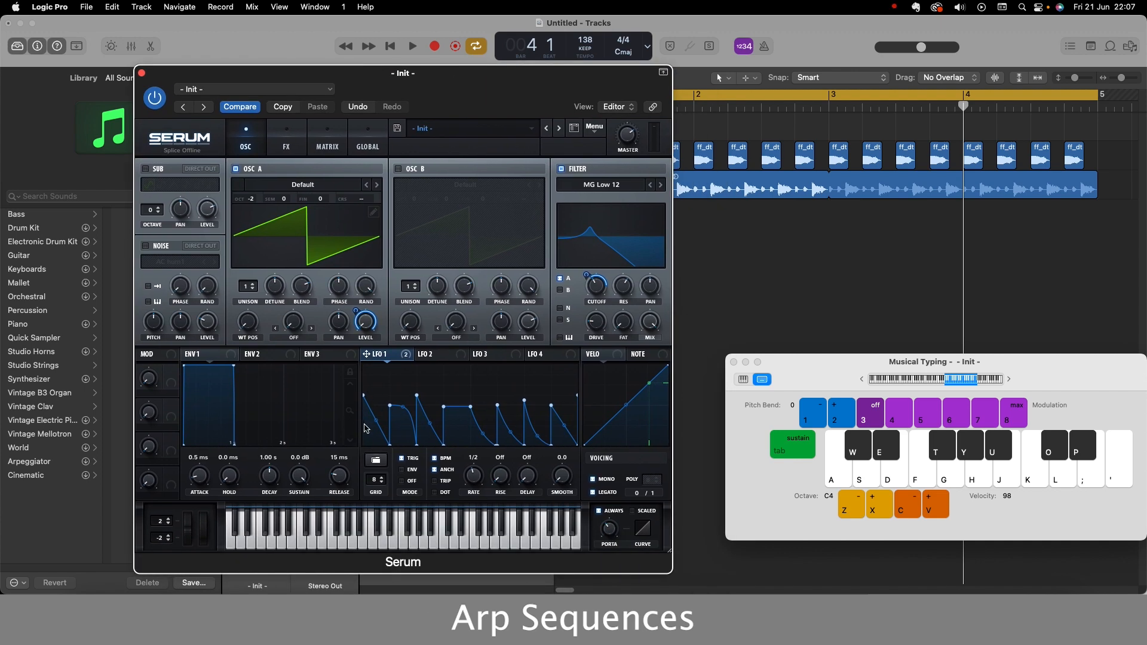
Play the drum loop with synth notes over it, and stop playback.
click(411, 46)
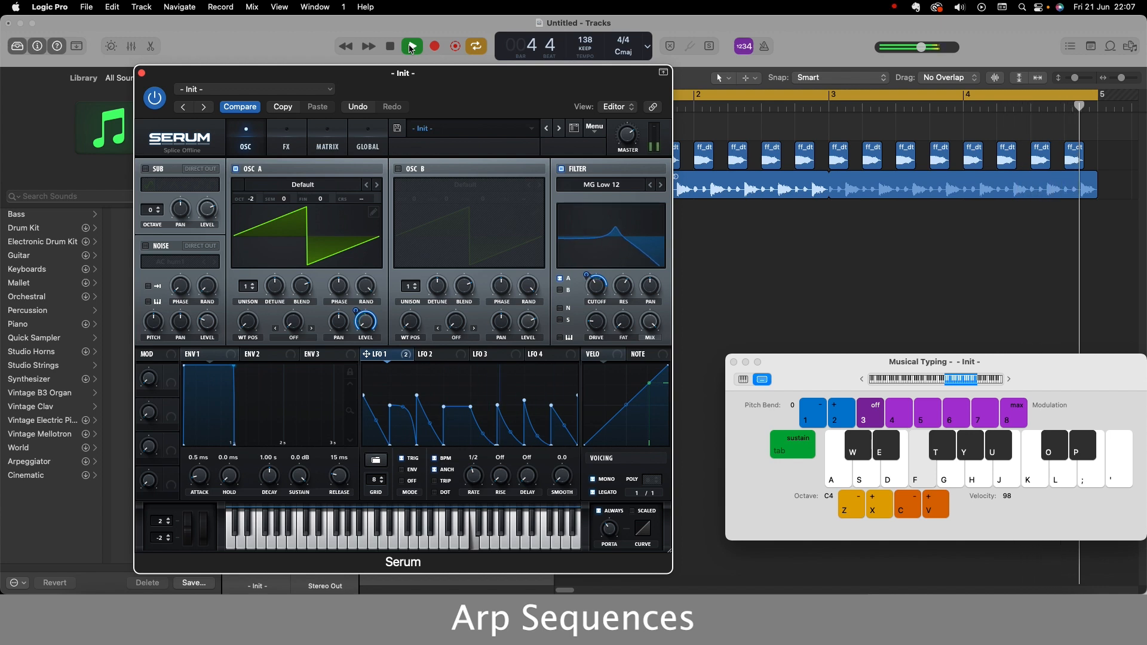
key(g)
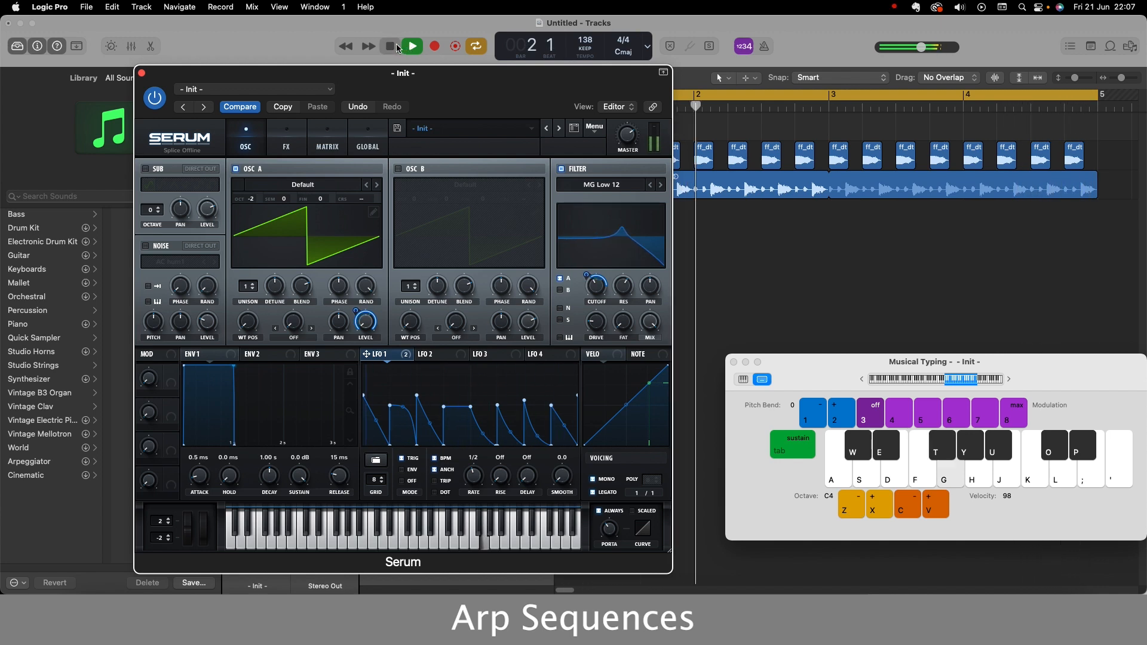
click(391, 47)
Flatten LFO 2 into eight steps, raising the first, fifth and eighth to maximum and lowering the third and sixth to minimum.
click(435, 356)
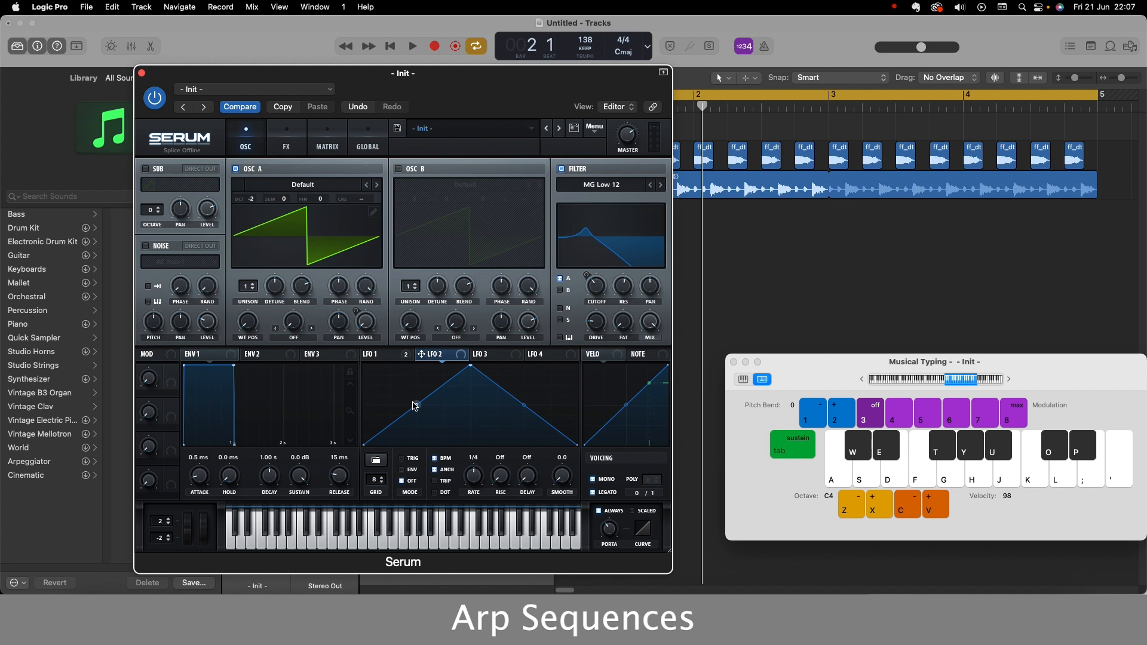
drag(374, 410, 595, 409)
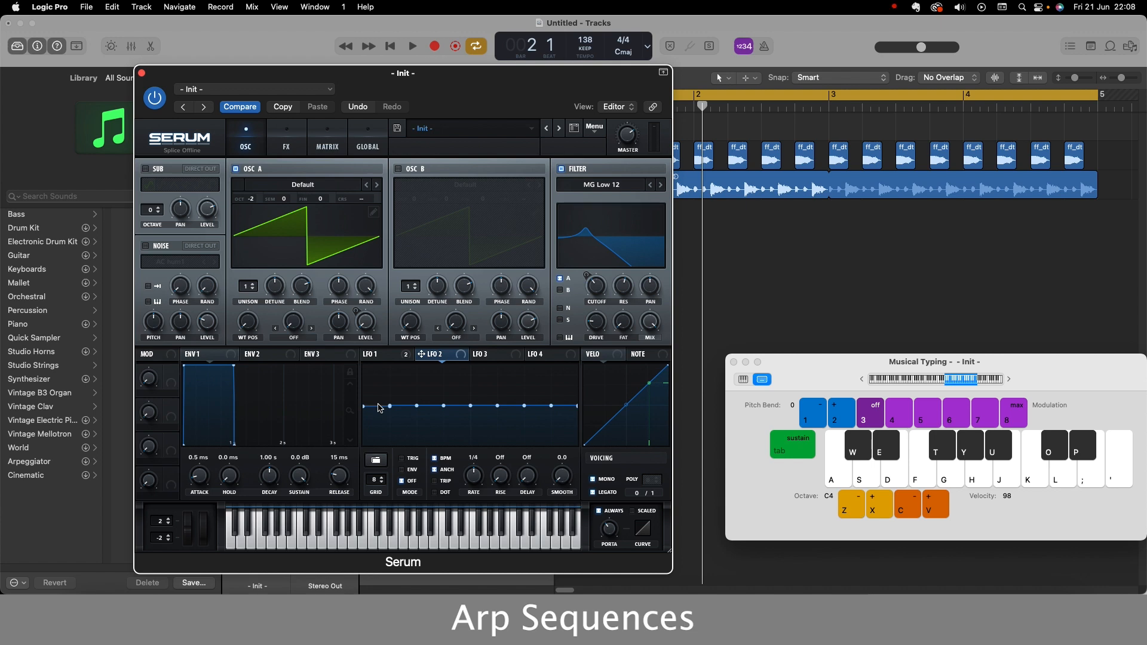
drag(378, 408, 382, 366)
drag(430, 408, 433, 456)
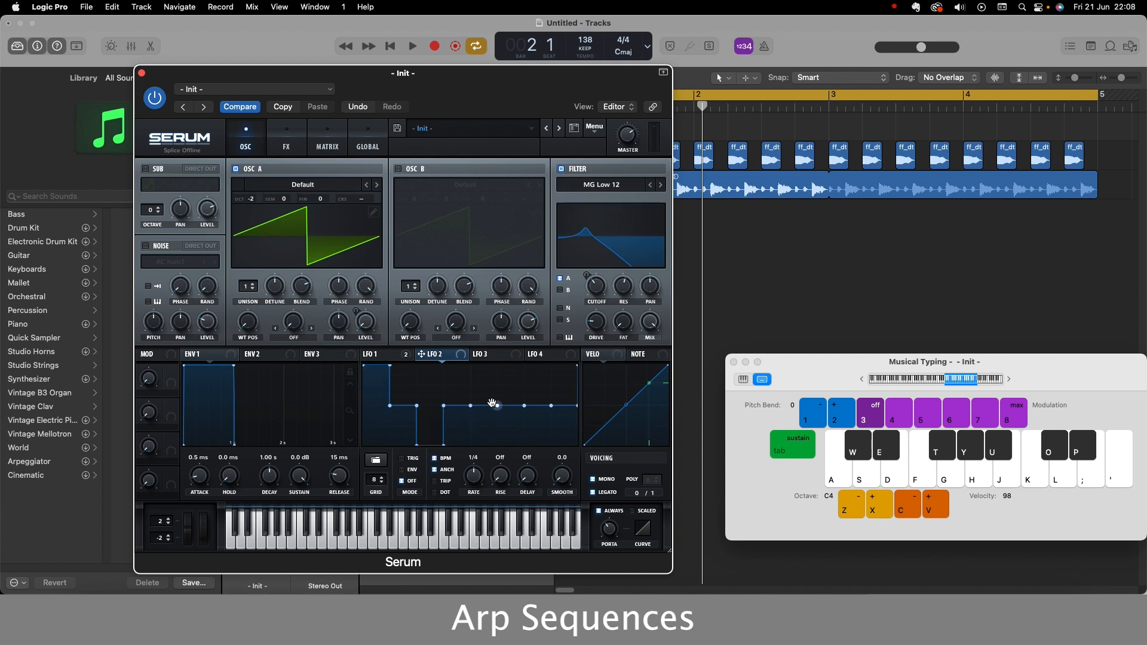
drag(483, 408, 490, 364)
drag(515, 411, 516, 463)
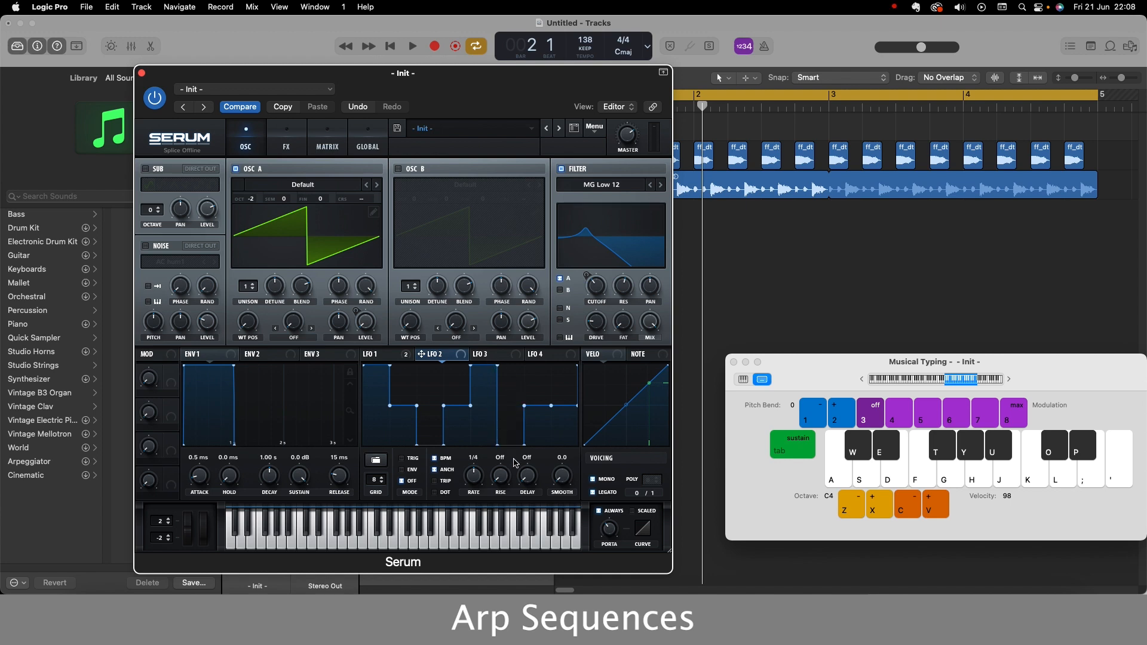
drag(561, 411, 568, 347)
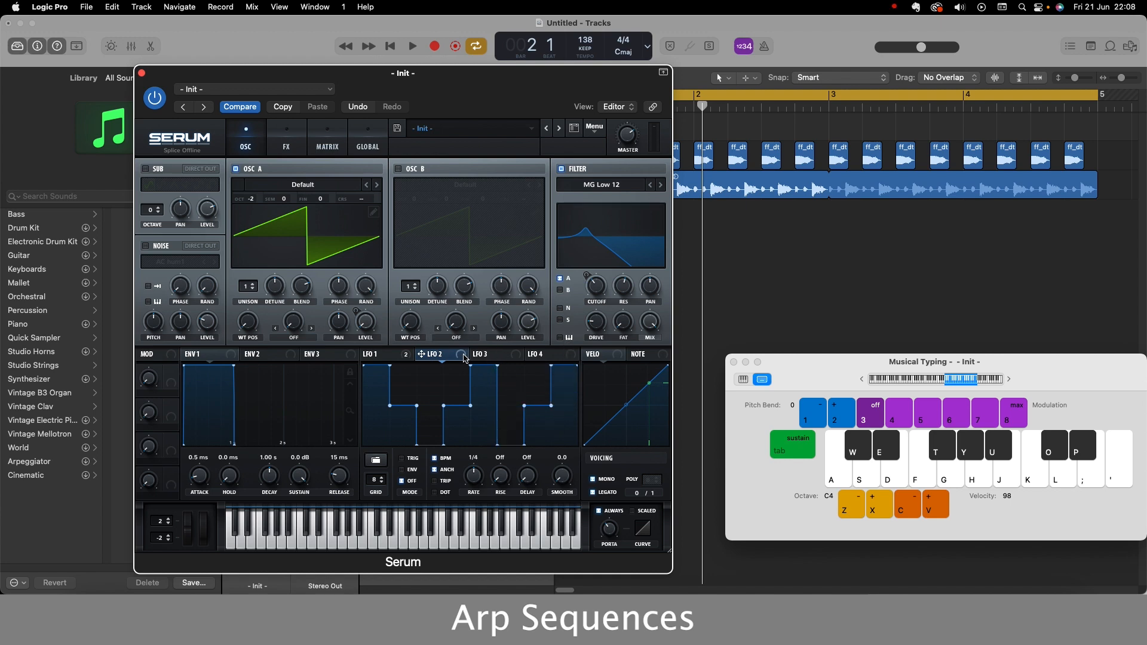
Assign LFO 2 to oscillator A's semitone tuning, and reshape its steps into a subtler melodic pattern at a 1/2 rate.
drag(464, 359, 274, 201)
key(j)
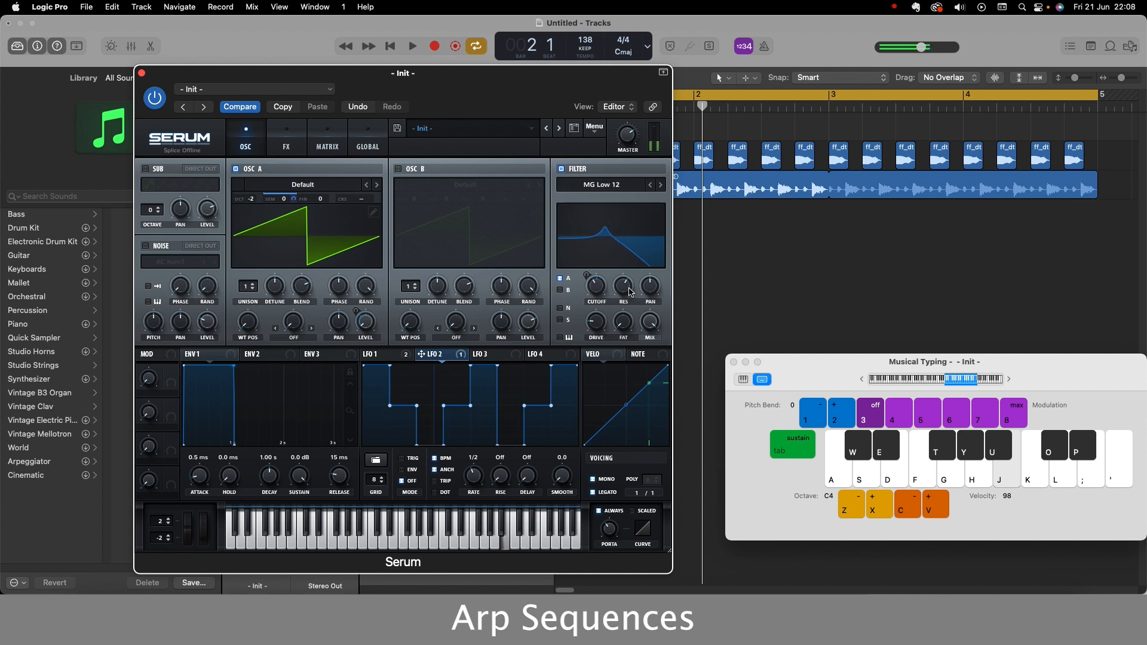
drag(377, 367, 378, 400)
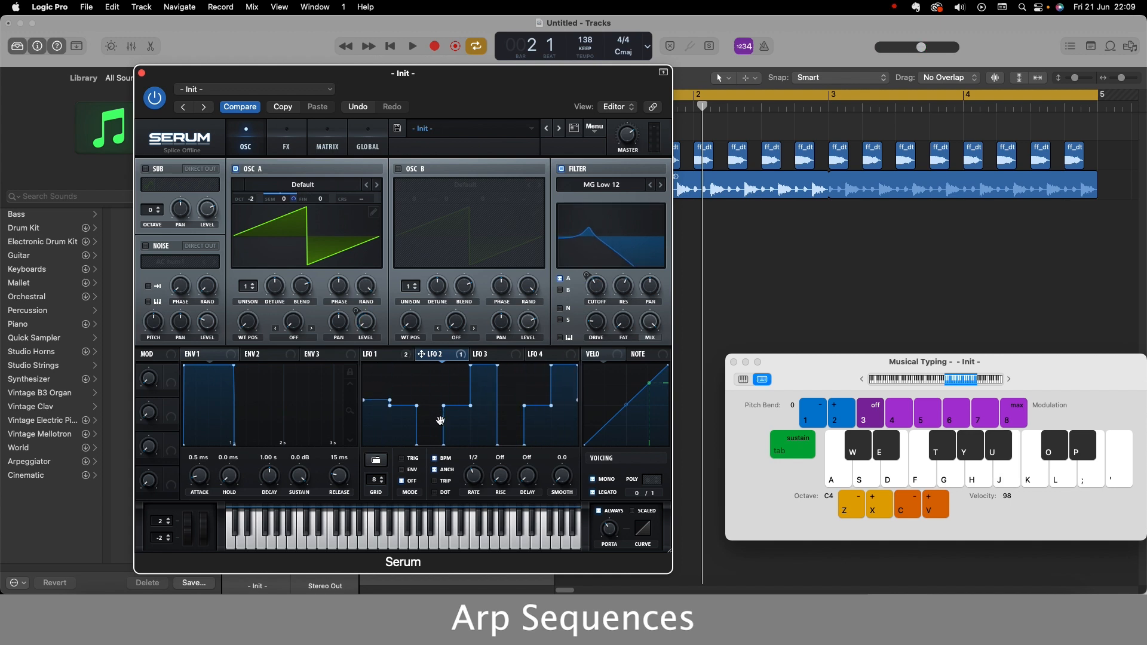
drag(430, 444, 430, 399)
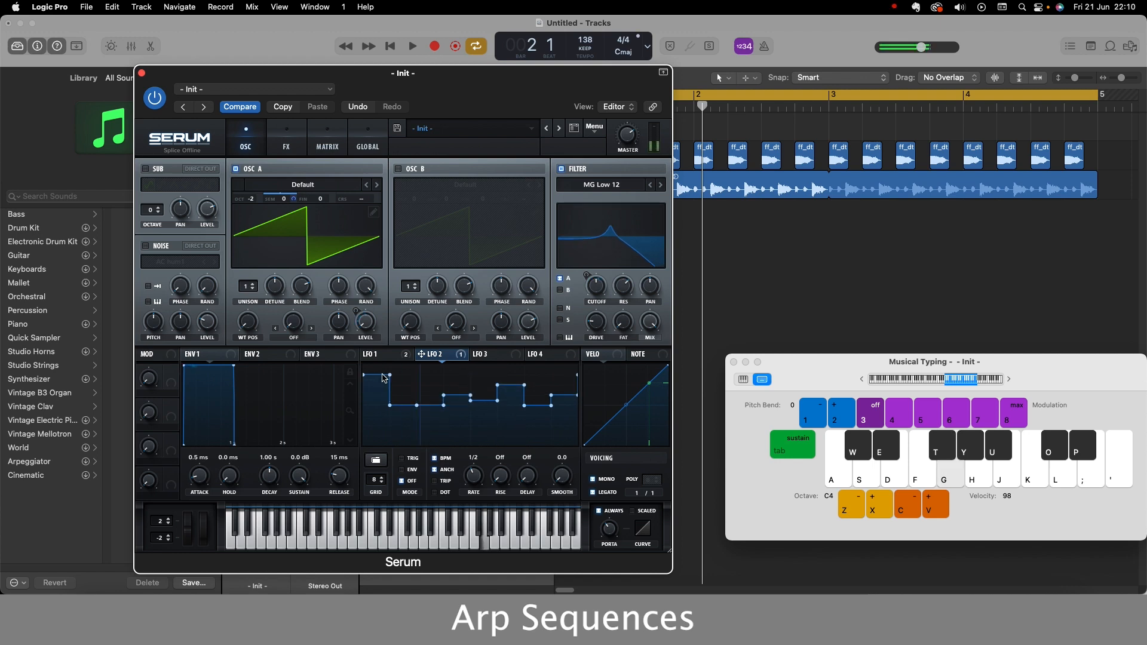
key(g)
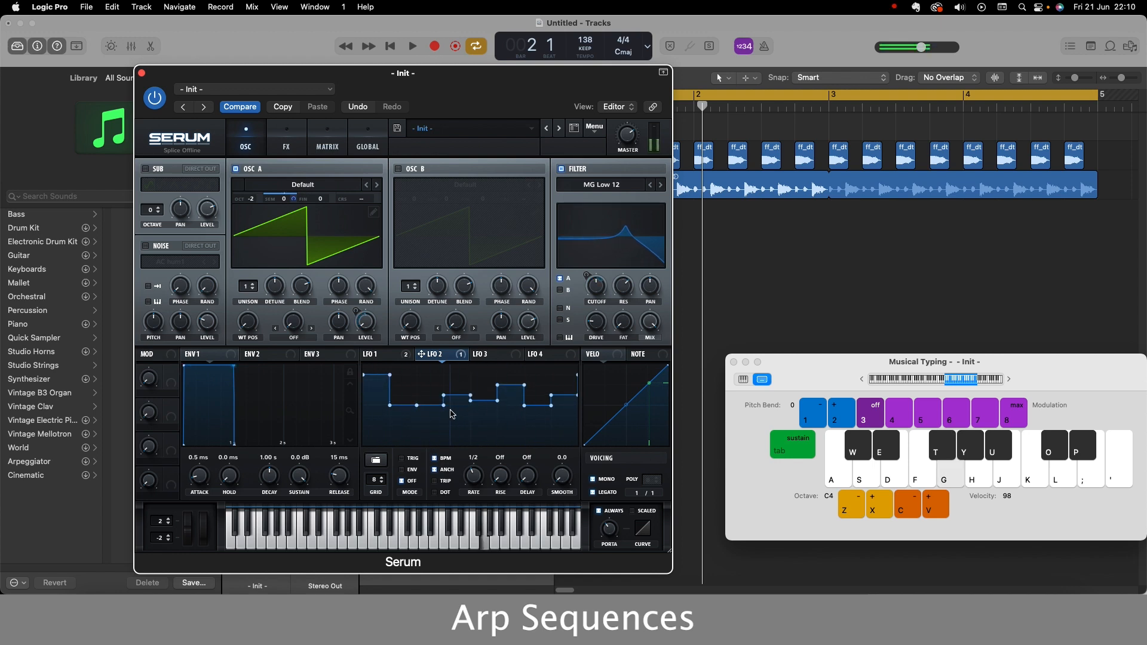
Reposition the synth window, play the arp sequence over the drum loop, and stop playback.
drag(435, 82, 394, 67)
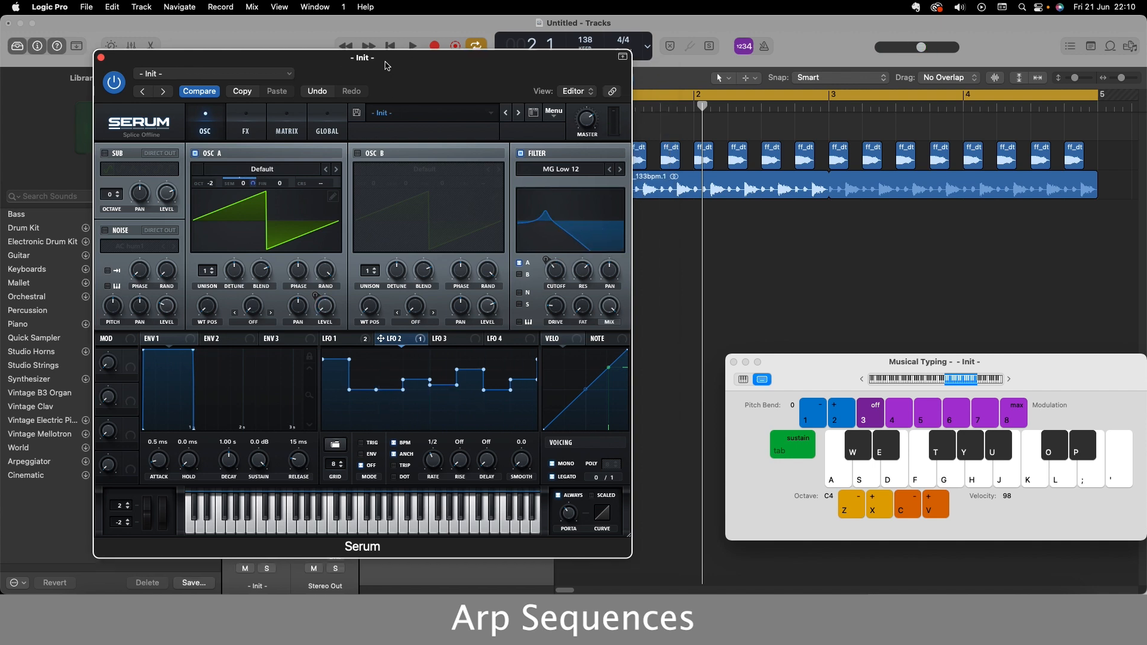
drag(387, 65, 402, 85)
key(space)
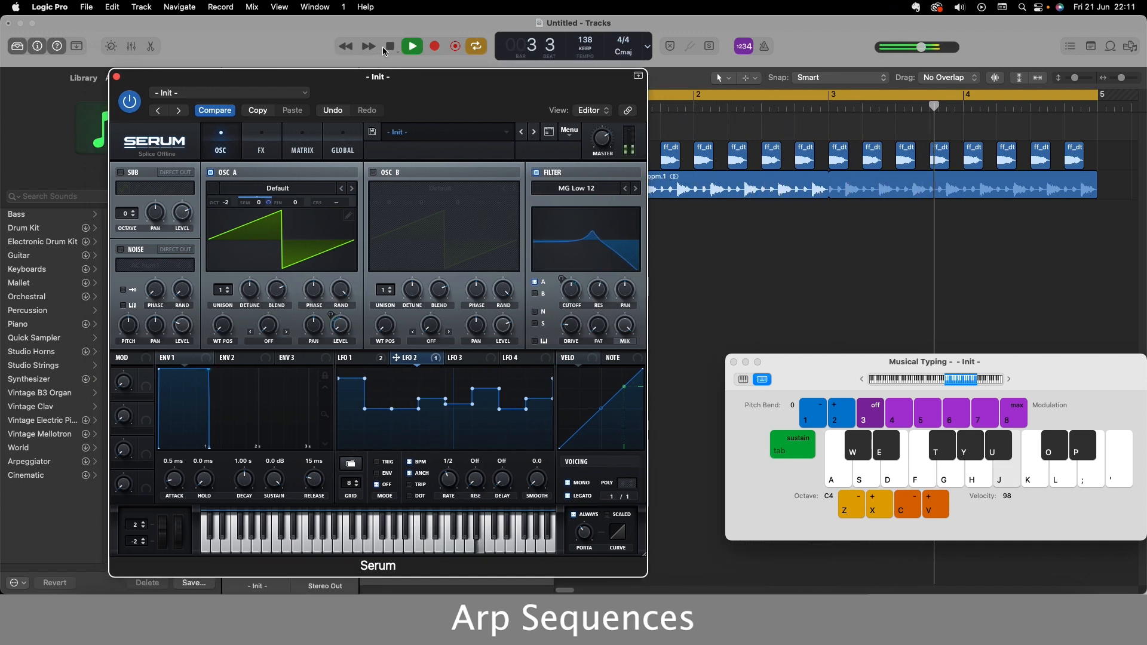
key(space)
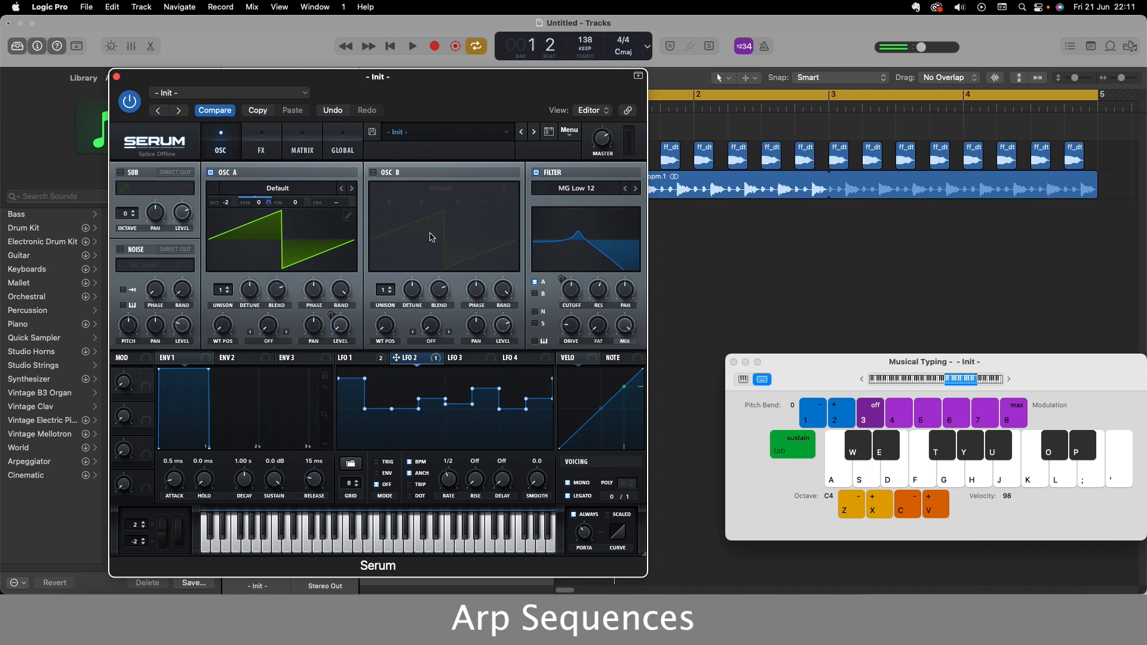
Enable oscillator B and assign LFO 1 to its level.
click(373, 174)
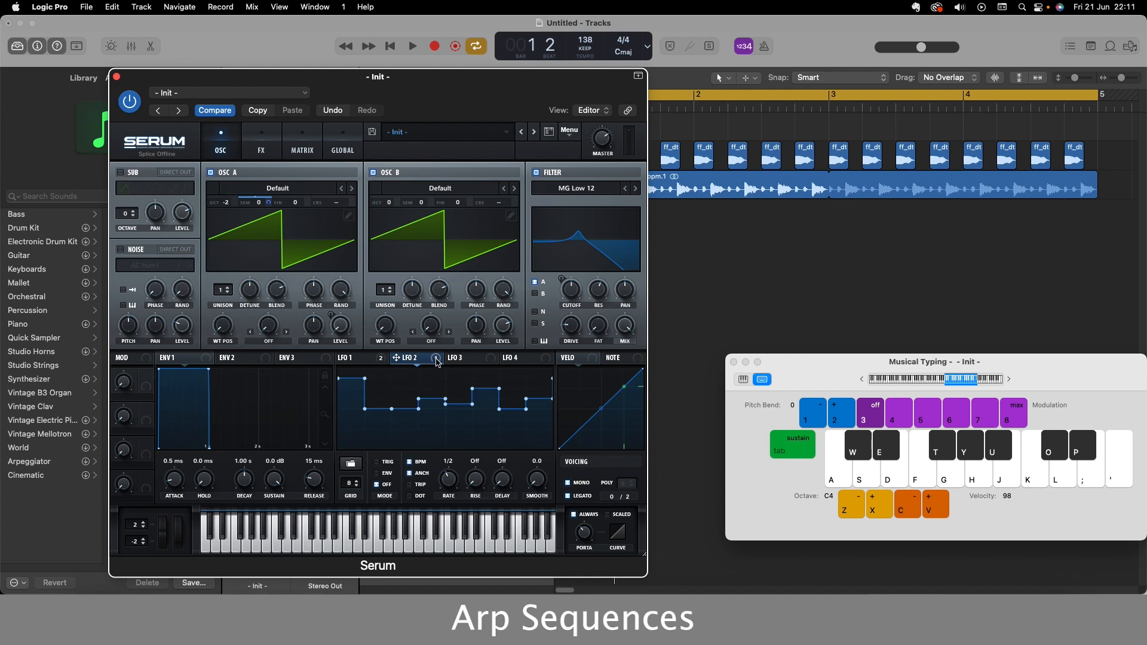
click(361, 360)
drag(380, 363, 503, 326)
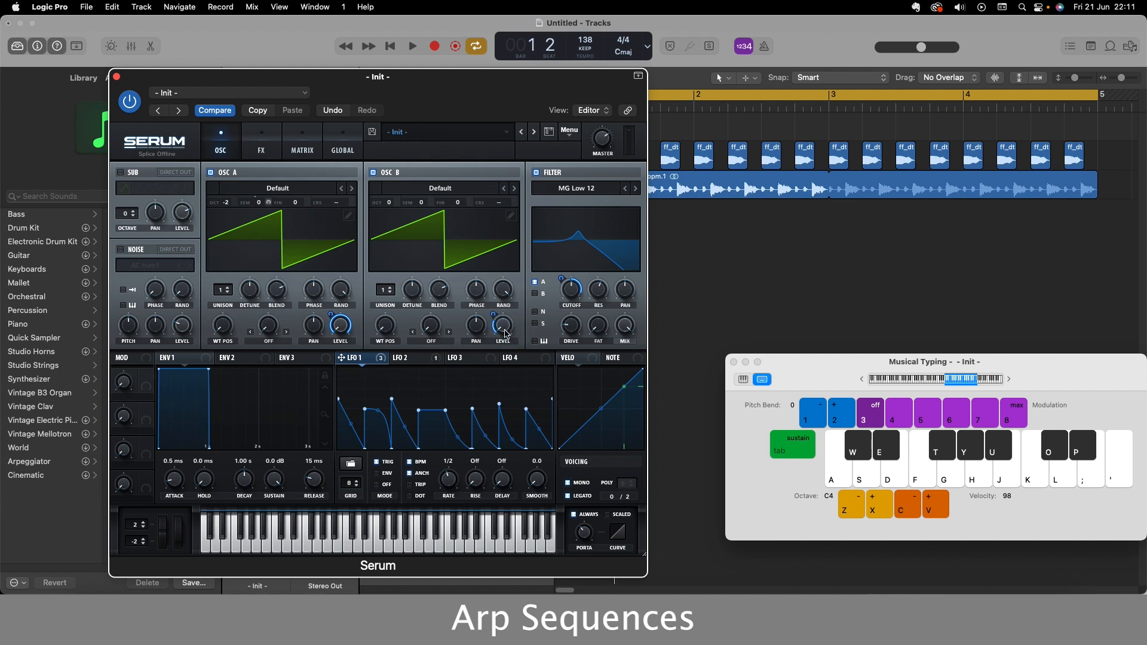
Lower oscillator B's octave to -2, playing test notes to audition the change.
key(u)
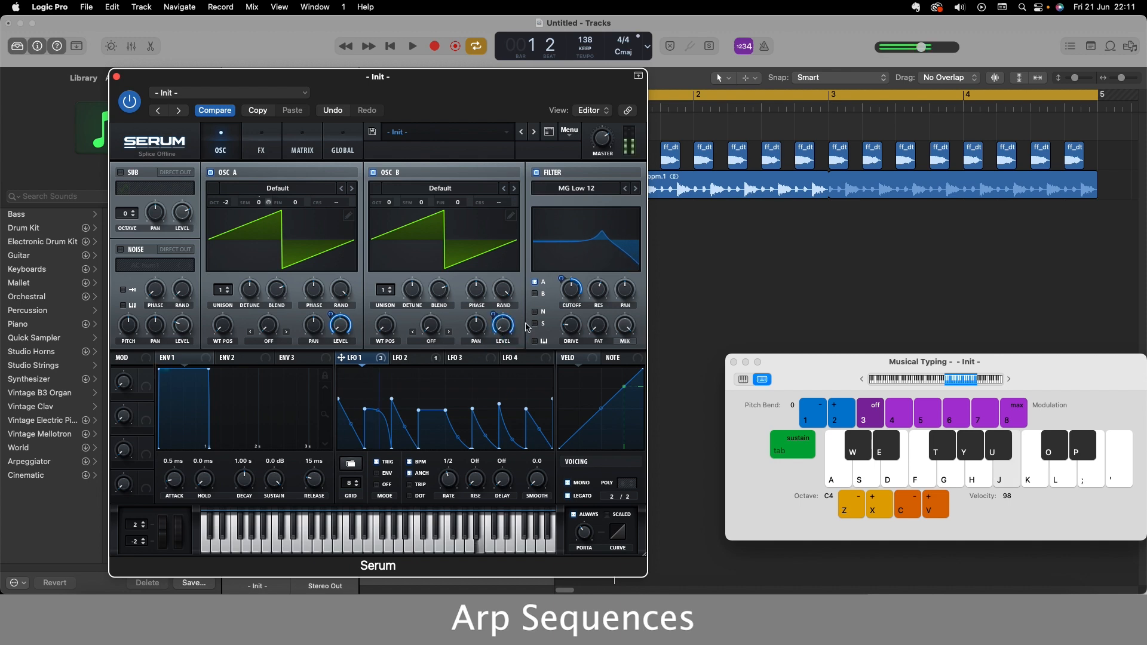
drag(390, 209, 393, 221)
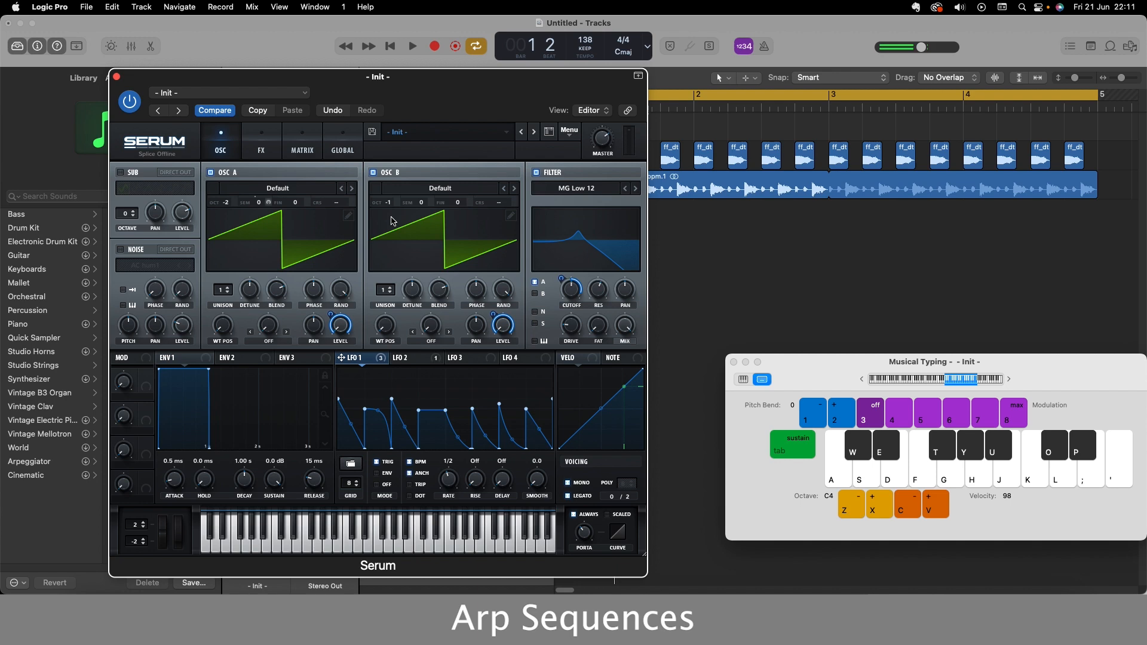
key(j)
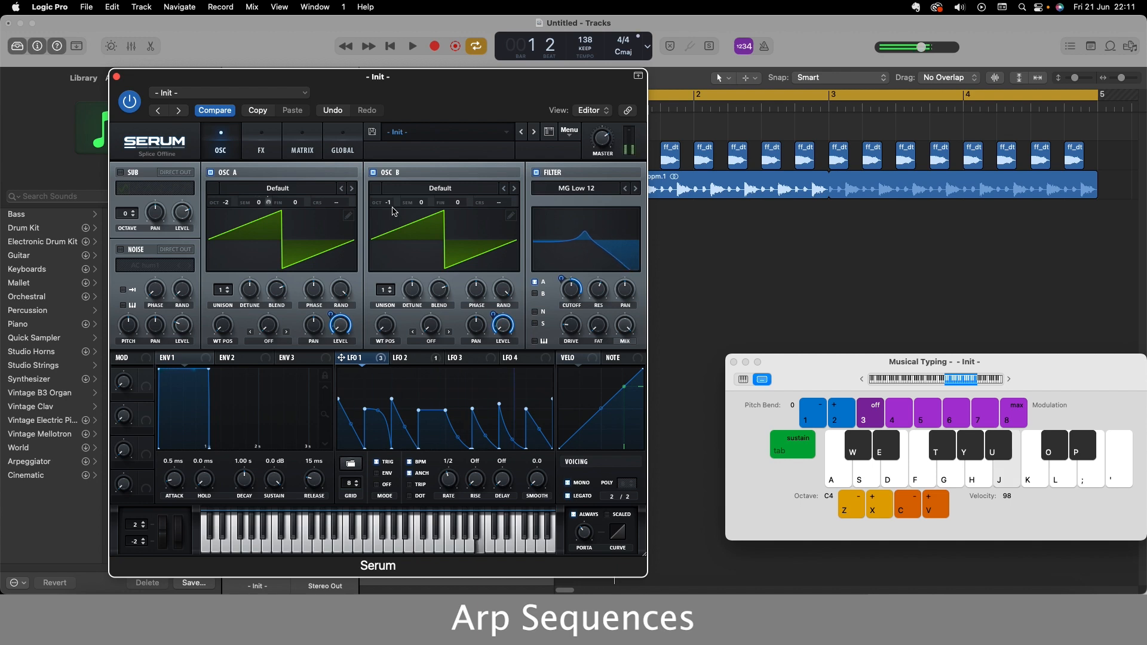
drag(389, 222, 392, 239)
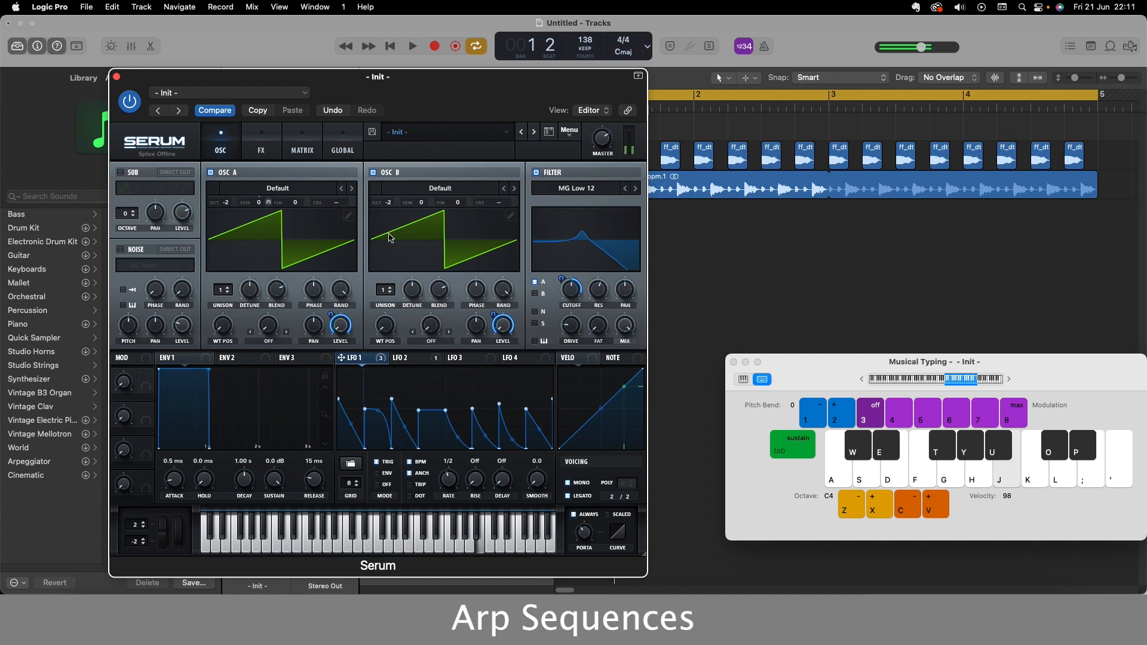